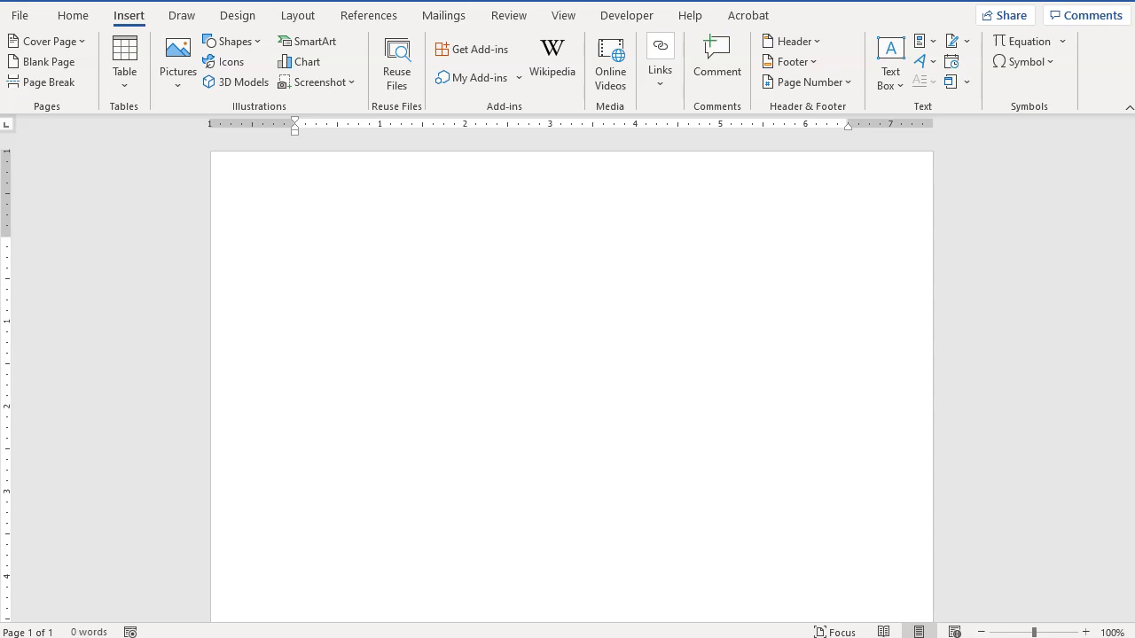
# - Open the SmartArt graphic chooser and examine the List, Process, Cycle, Hierarchy, Relationship and Matrix layouts
pyautogui.click(73, 16)
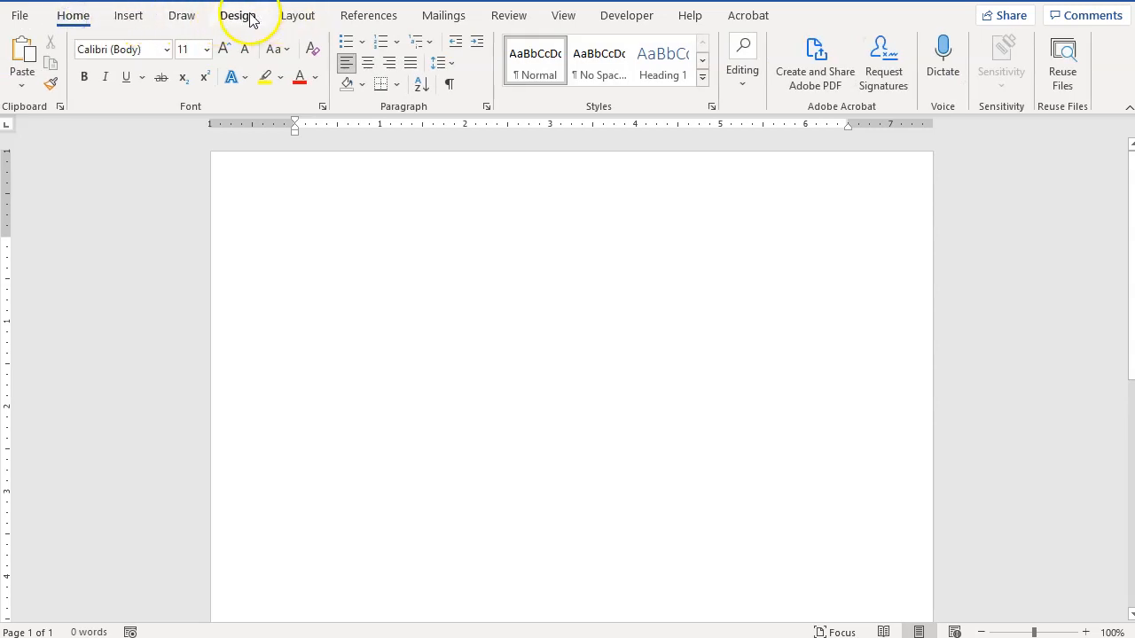
pyautogui.click(129, 15)
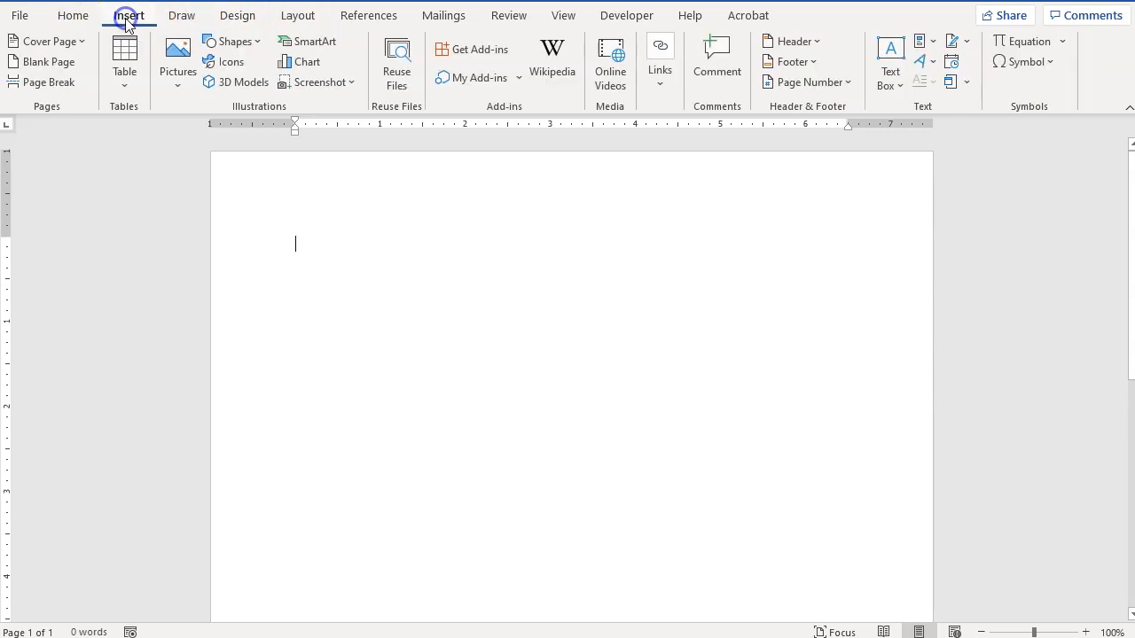
pyautogui.click(299, 44)
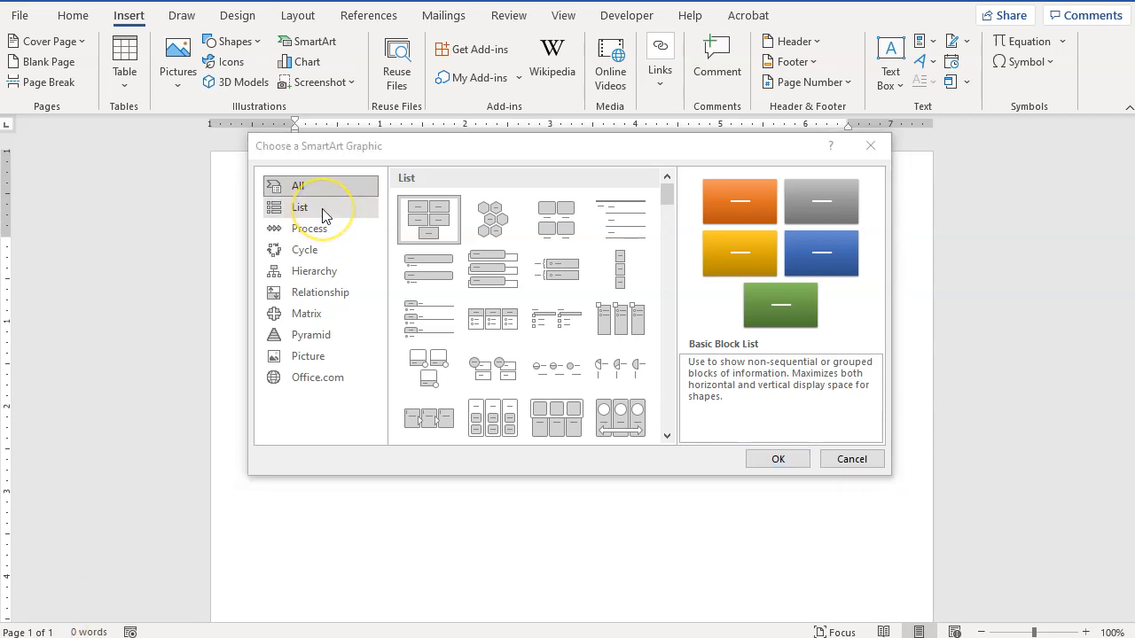
pyautogui.click(341, 213)
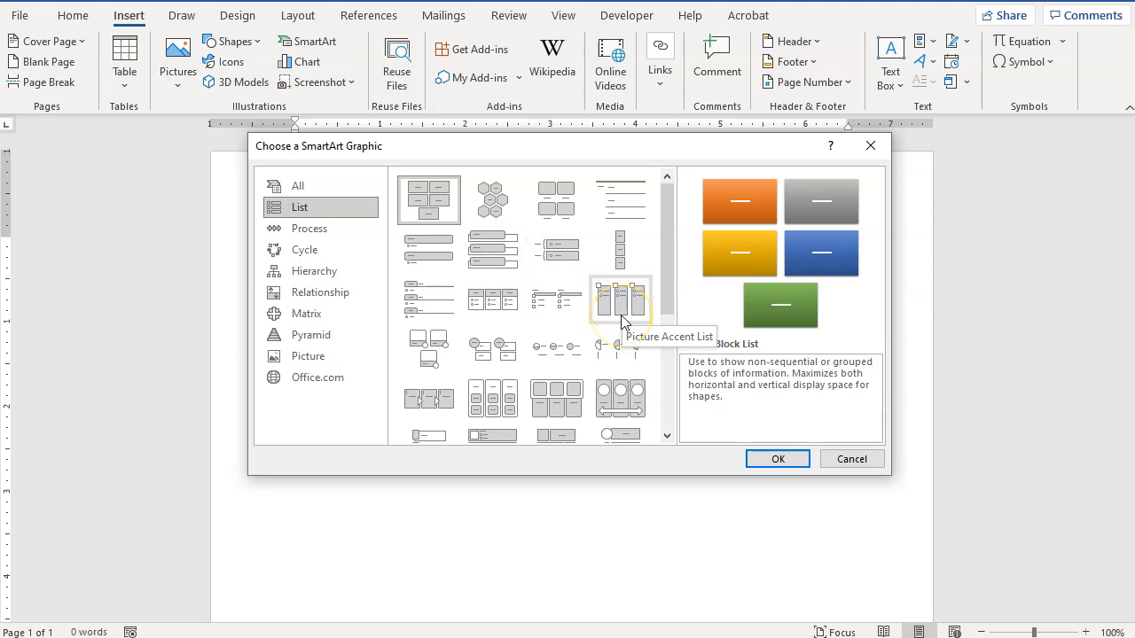
pyautogui.click(351, 227)
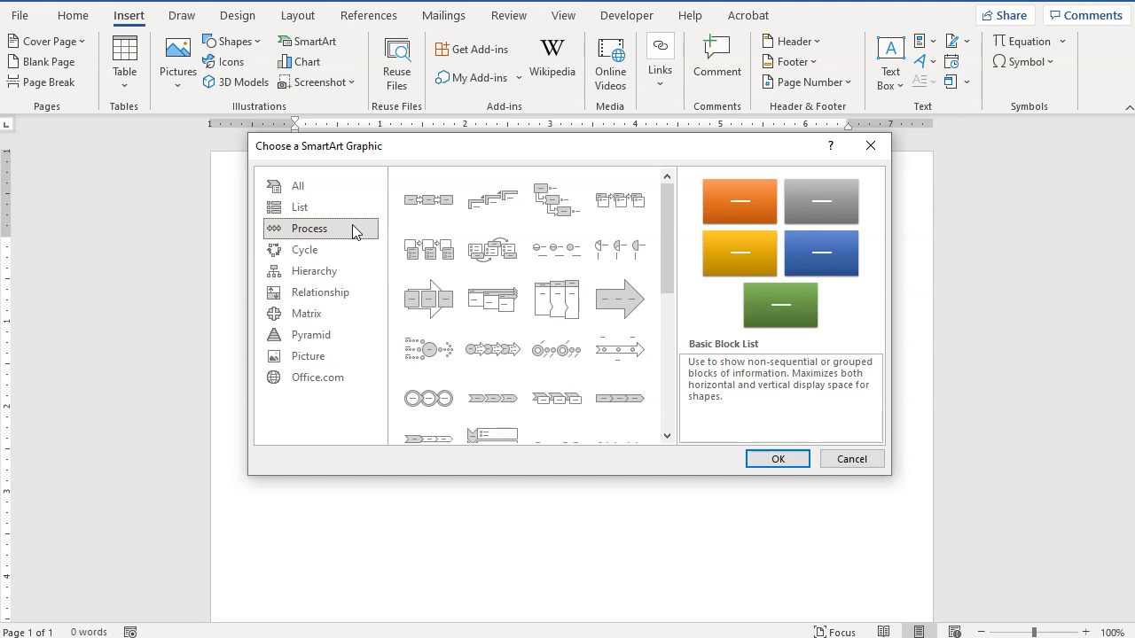
pyautogui.click(362, 255)
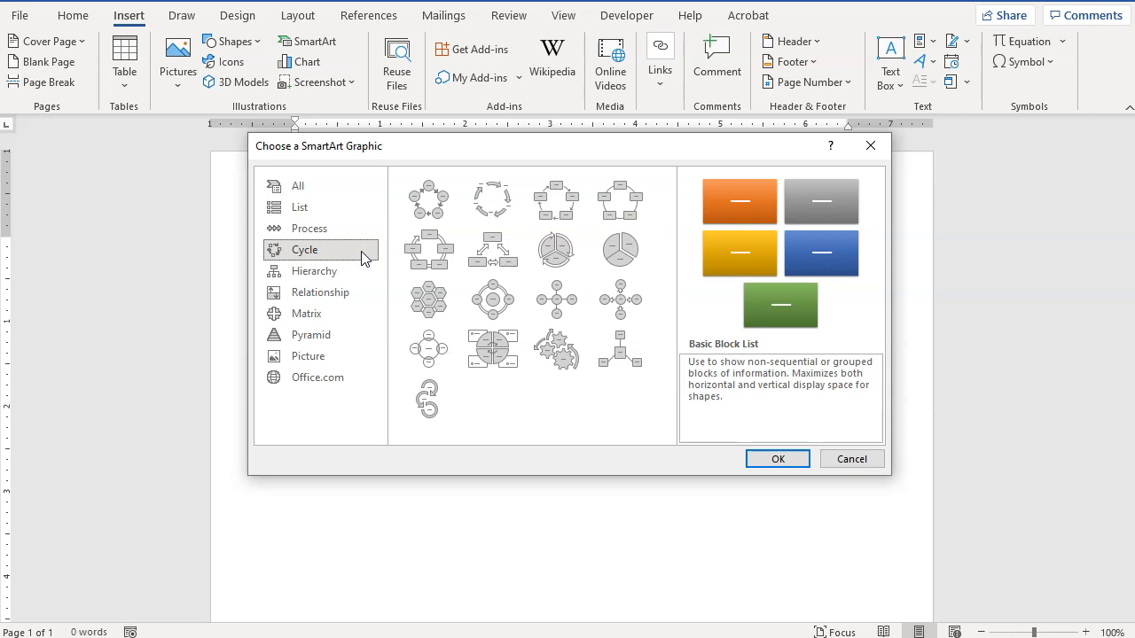
pyautogui.click(356, 274)
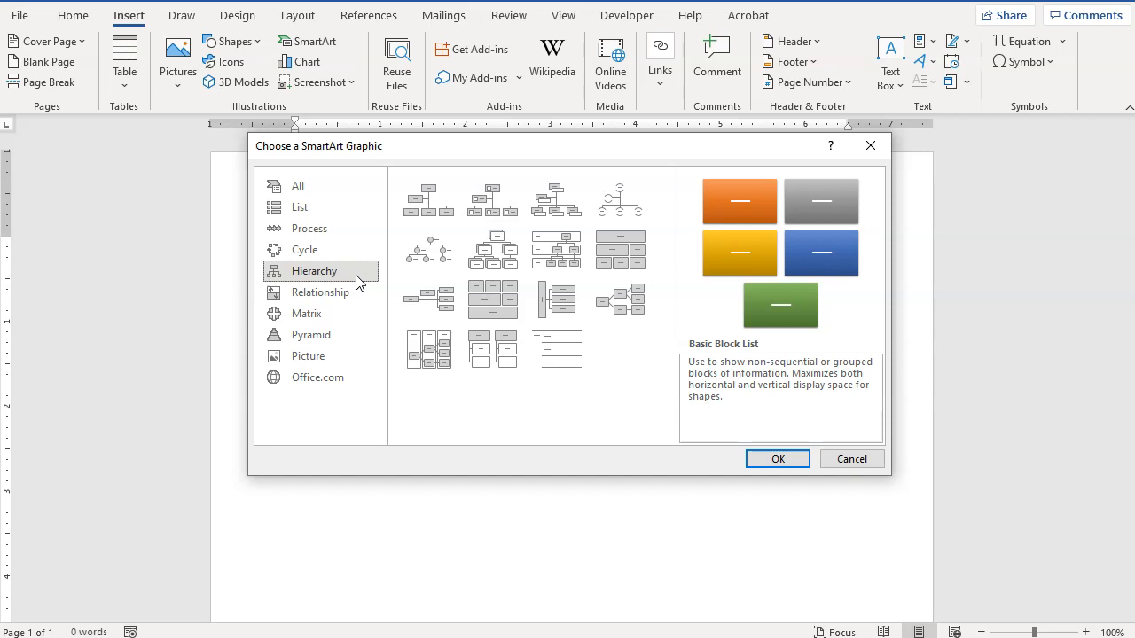
pyautogui.click(355, 297)
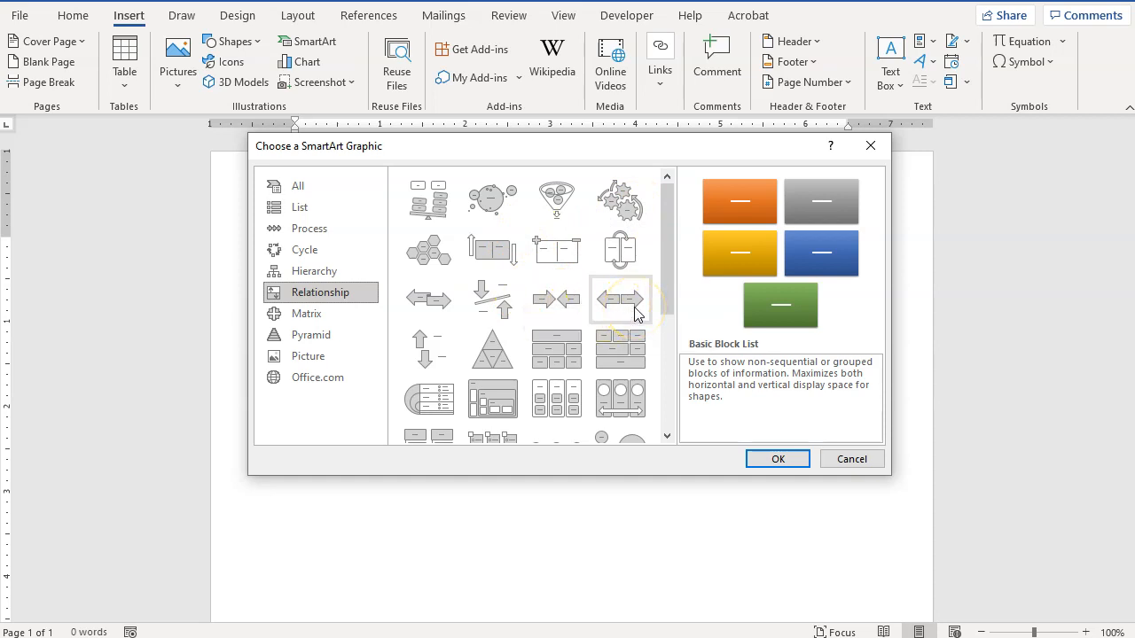
pyautogui.click(375, 318)
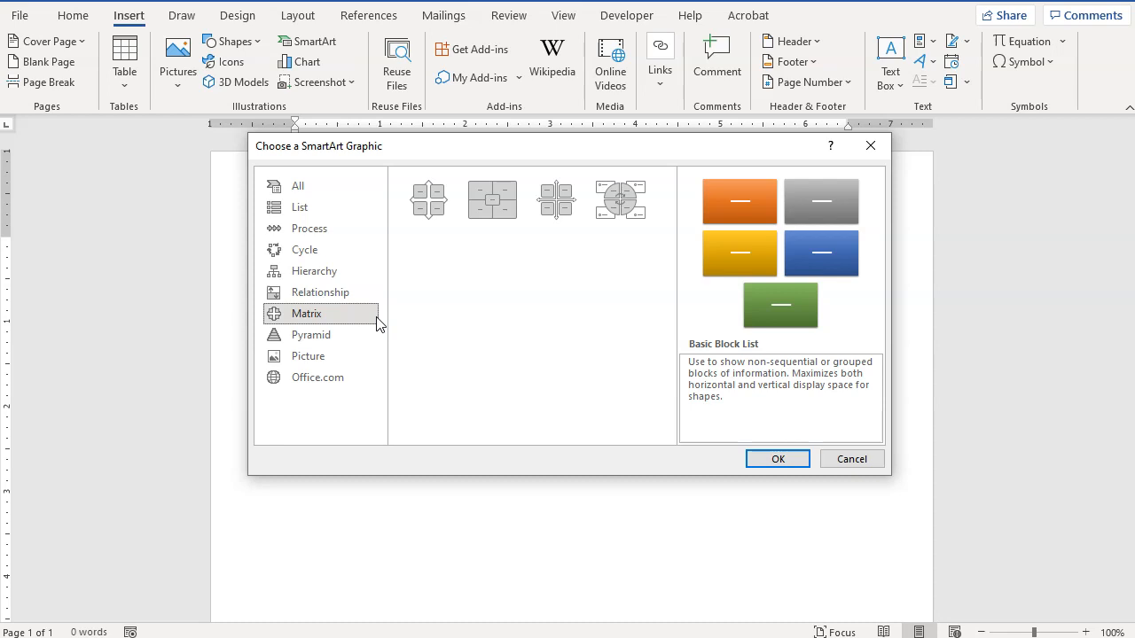
# - Examine the Pyramid and Picture SmartArt layouts, and look through the rest of the List layouts
pyautogui.click(346, 339)
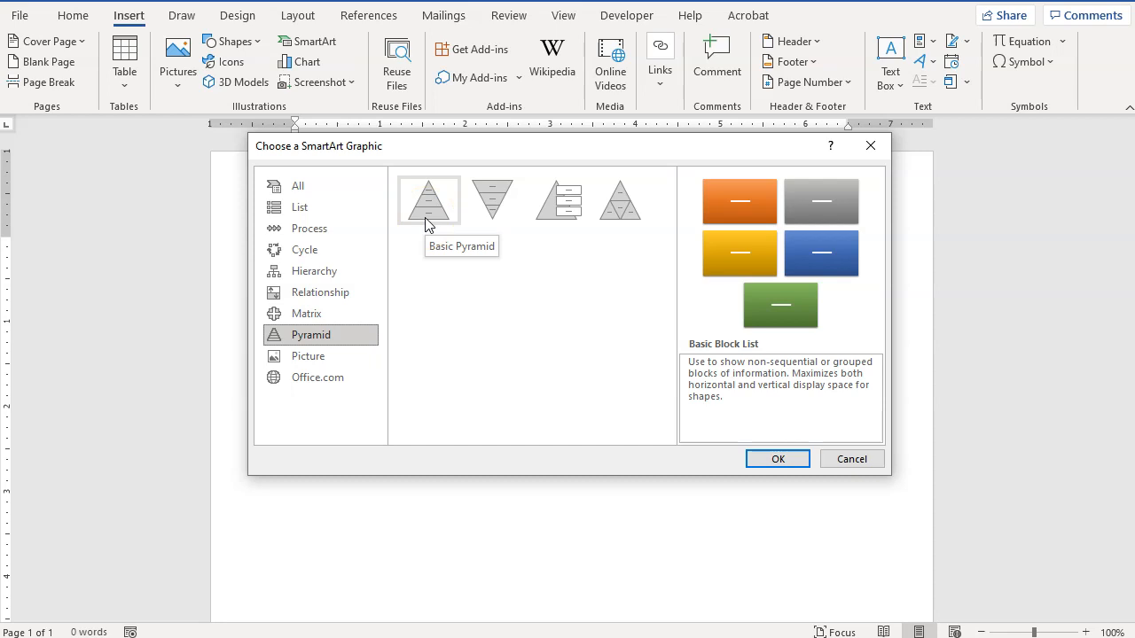
pyautogui.click(437, 195)
pyautogui.click(428, 220)
pyautogui.click(426, 192)
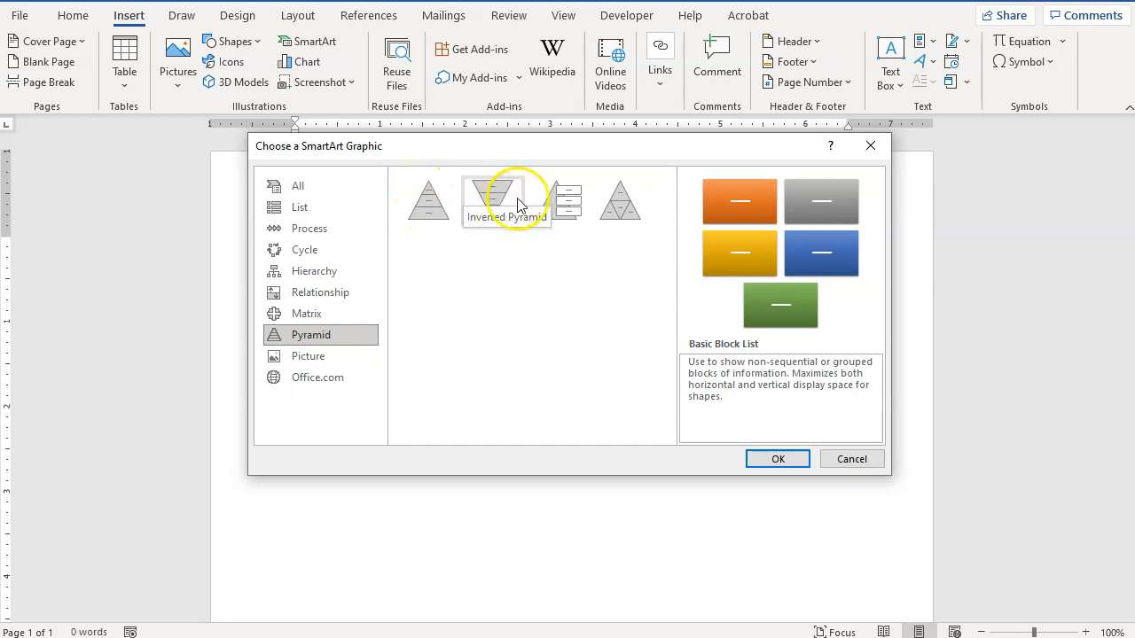
pyautogui.click(328, 357)
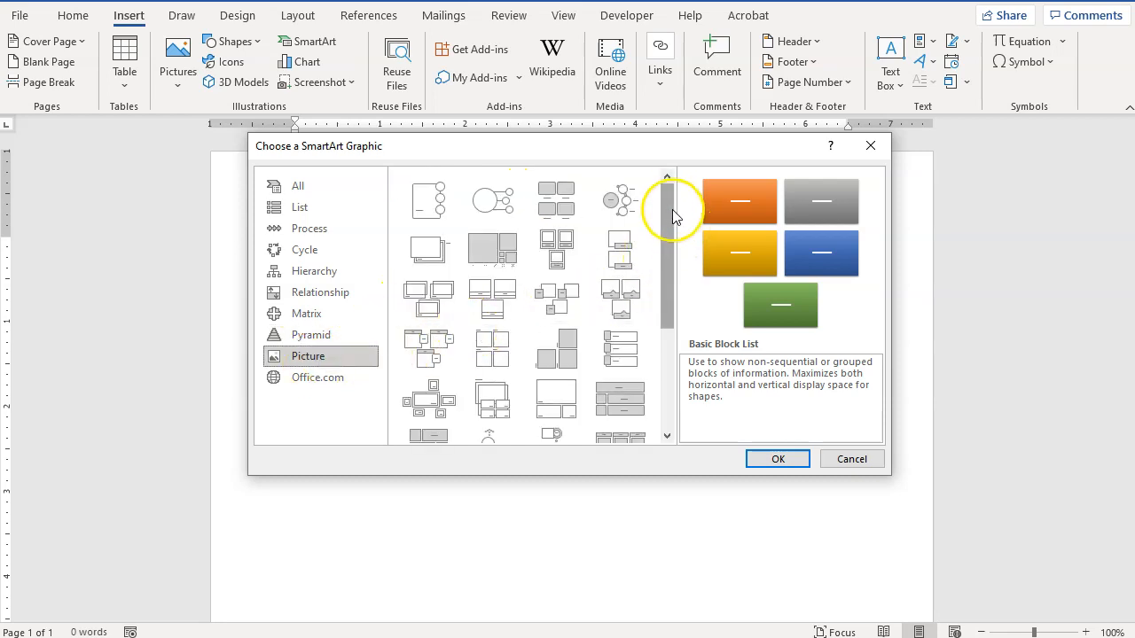
pyautogui.moveTo(670, 202); pyautogui.dragTo(669, 212)
pyautogui.moveTo(670, 244); pyautogui.dragTo(674, 203)
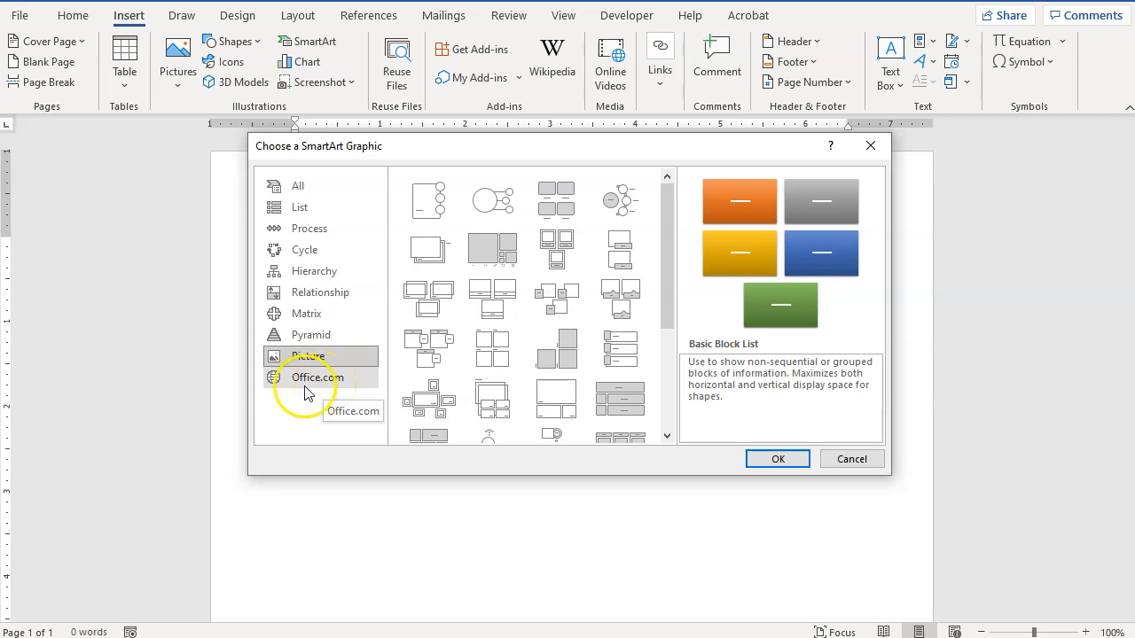
pyautogui.click(303, 207)
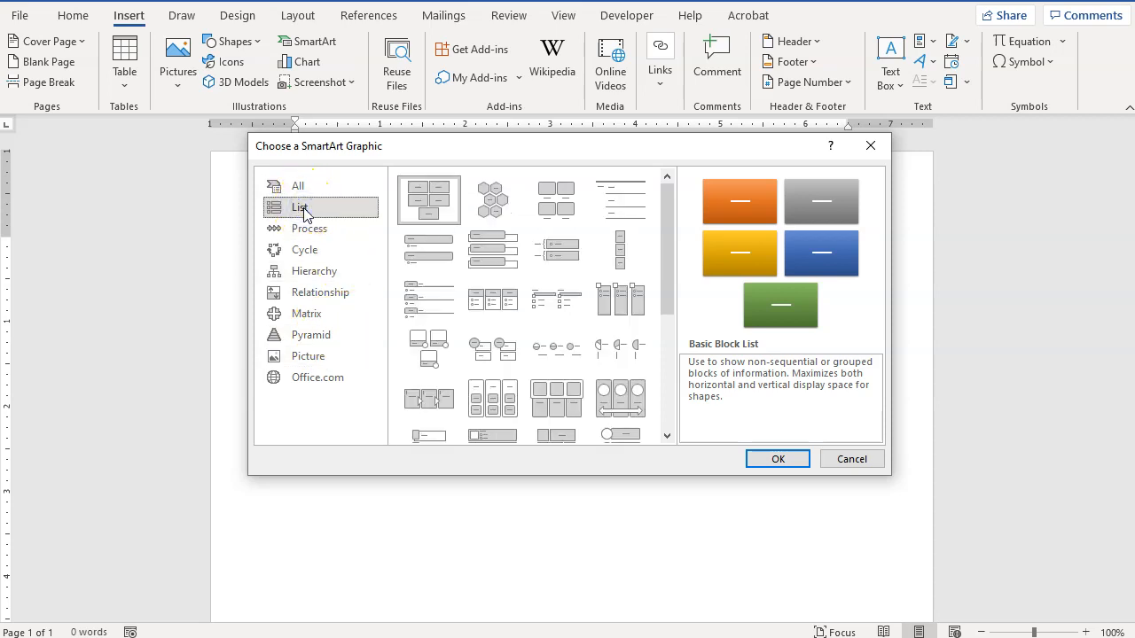
pyautogui.moveTo(666, 257); pyautogui.dragTo(647, 384)
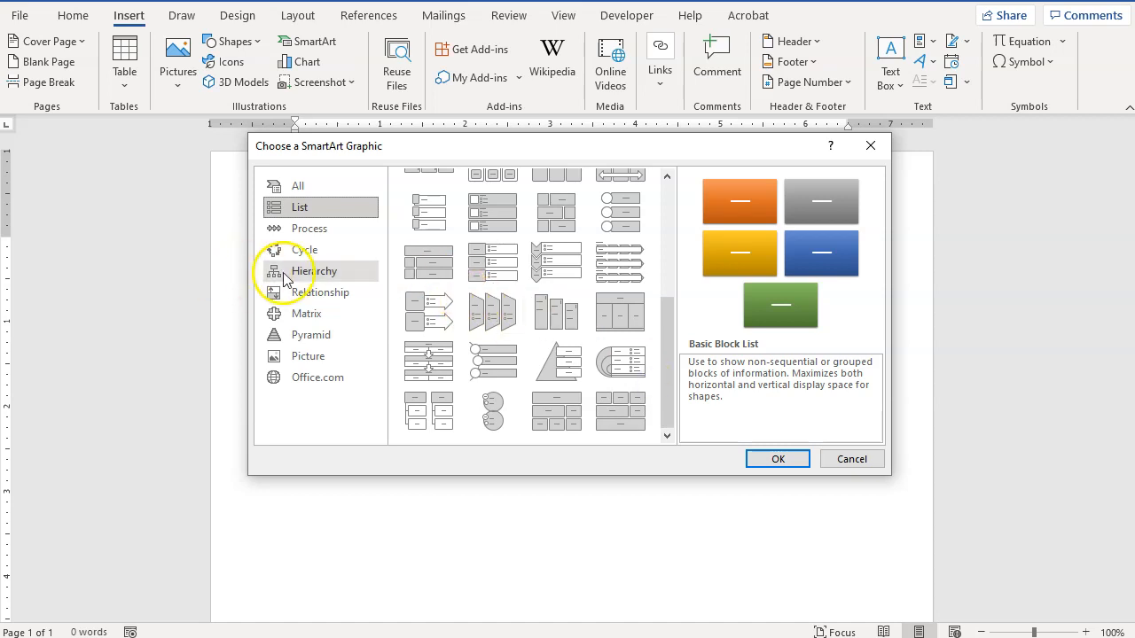
# - Insert a Stacked Venn SmartArt graphic from the Relationship category
pyautogui.click(302, 298)
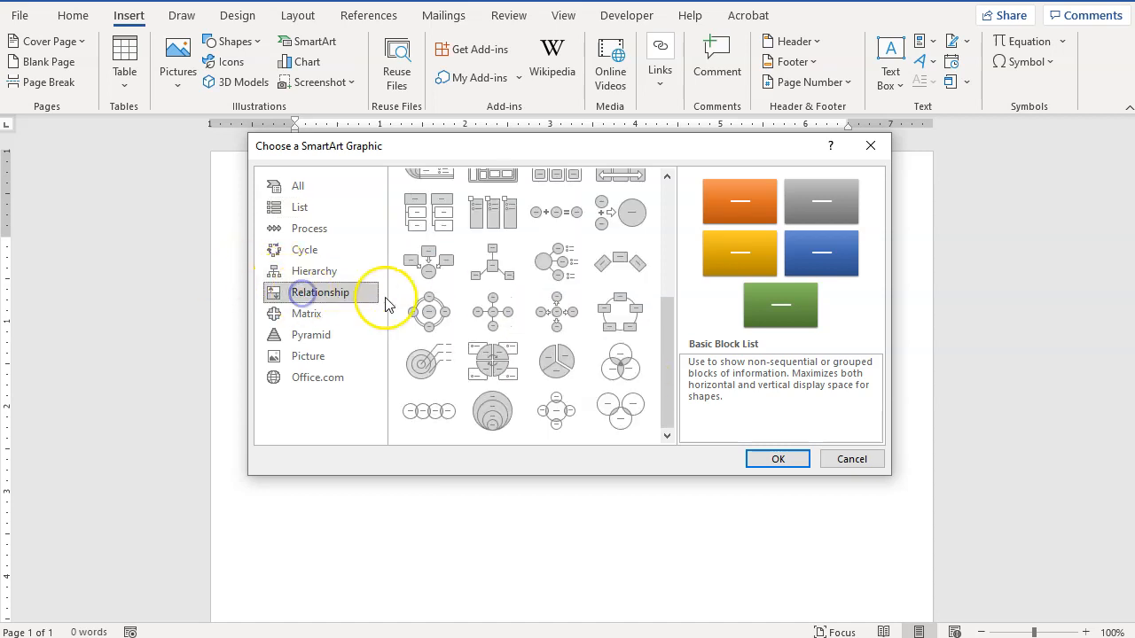
pyautogui.click(497, 424)
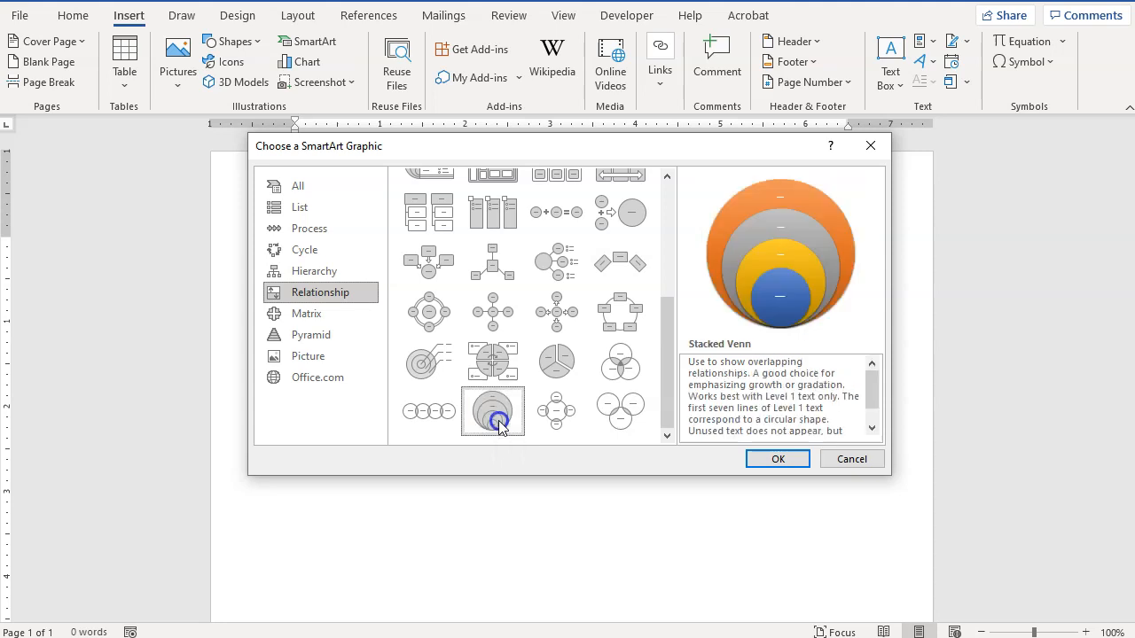
pyautogui.click(776, 459)
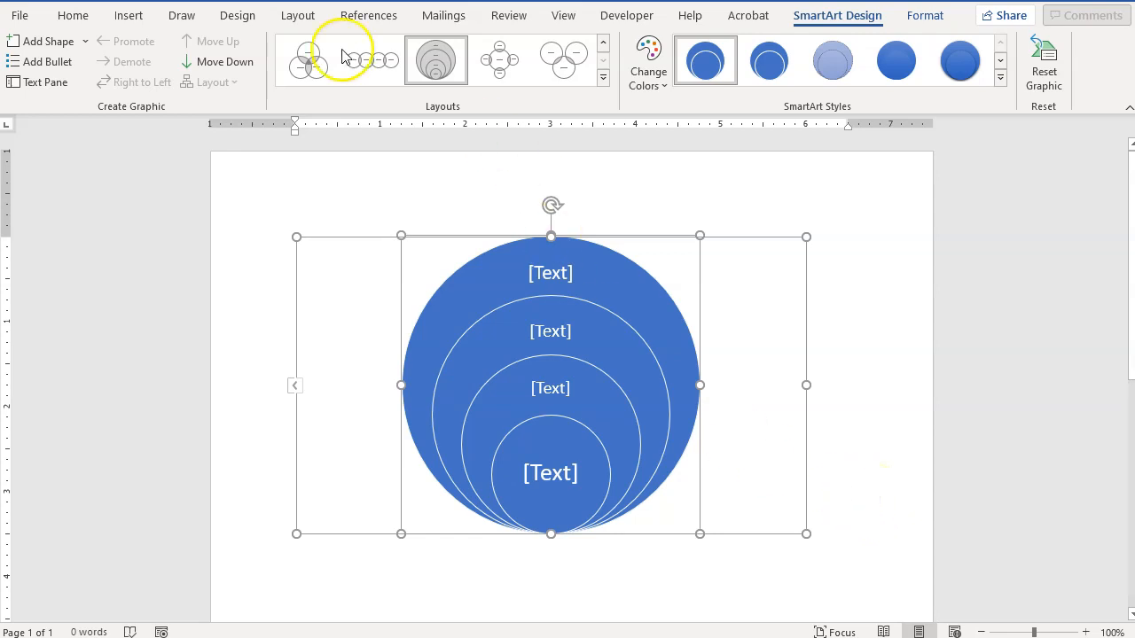
# - Preview the alternative layouts, SmartArt styles and color variations offered for the Stacked Venn graphic
pyautogui.click(603, 77)
pyautogui.click(930, 275)
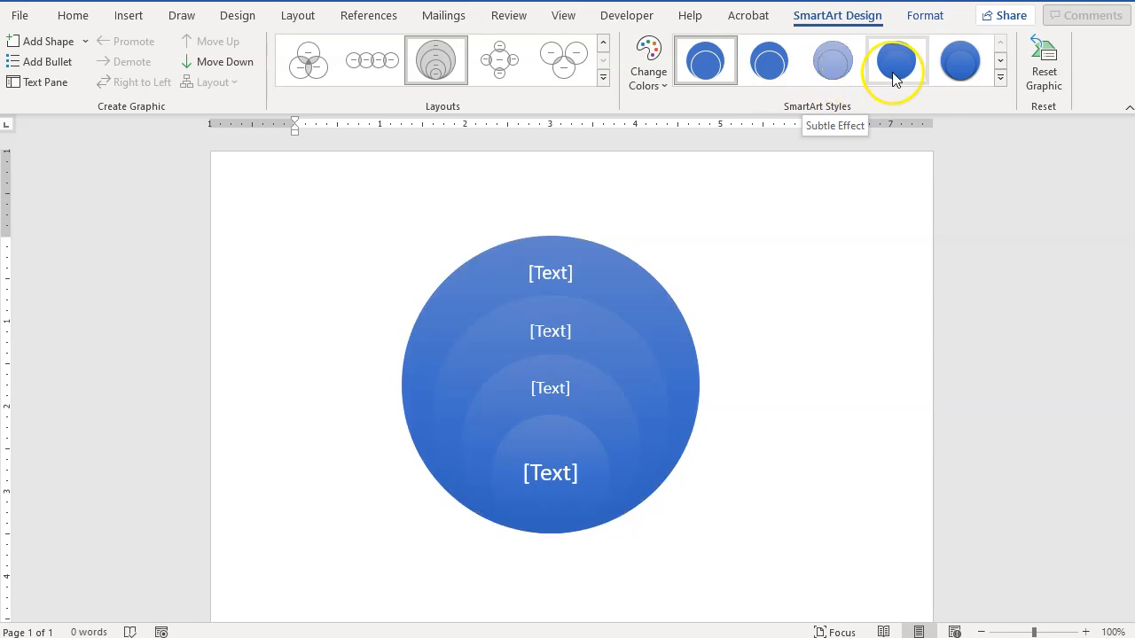
pyautogui.click(710, 76)
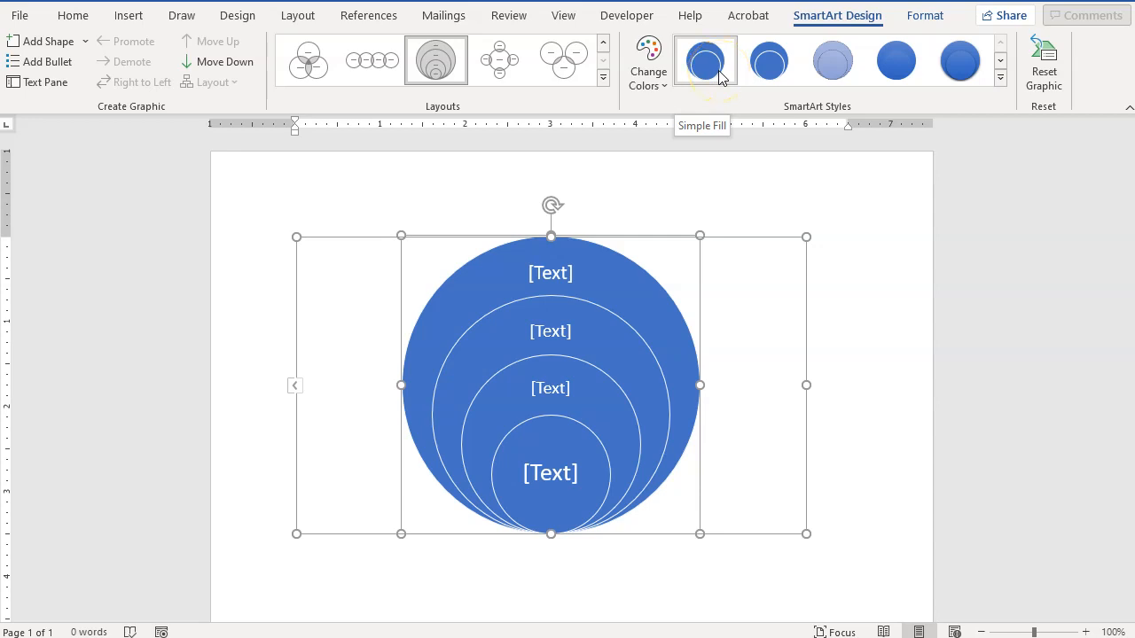
pyautogui.click(836, 76)
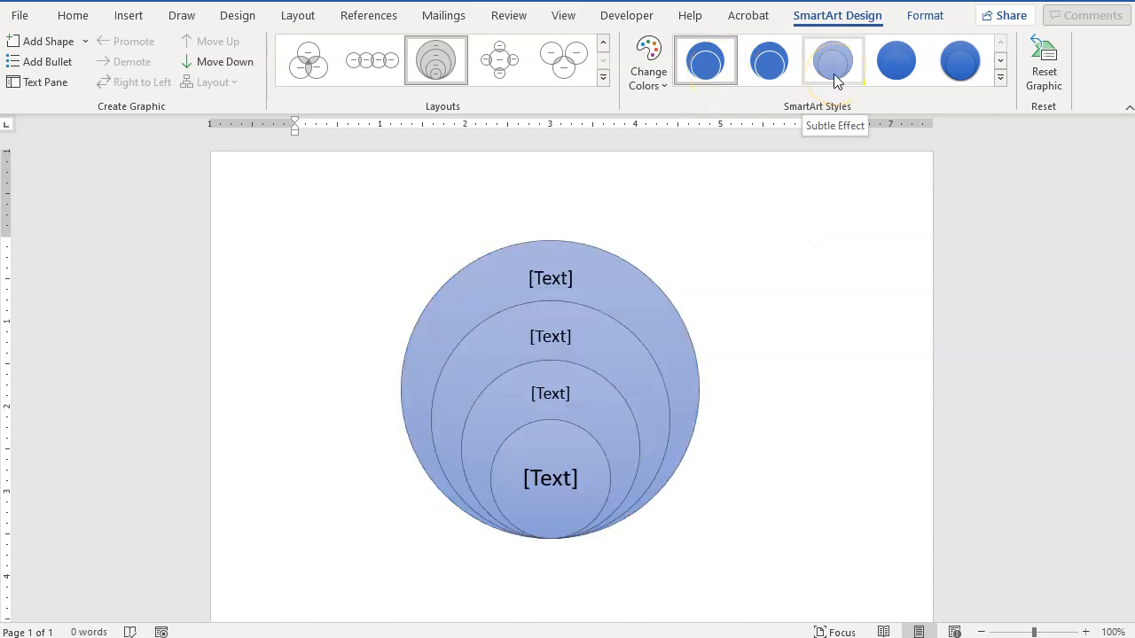
pyautogui.click(897, 71)
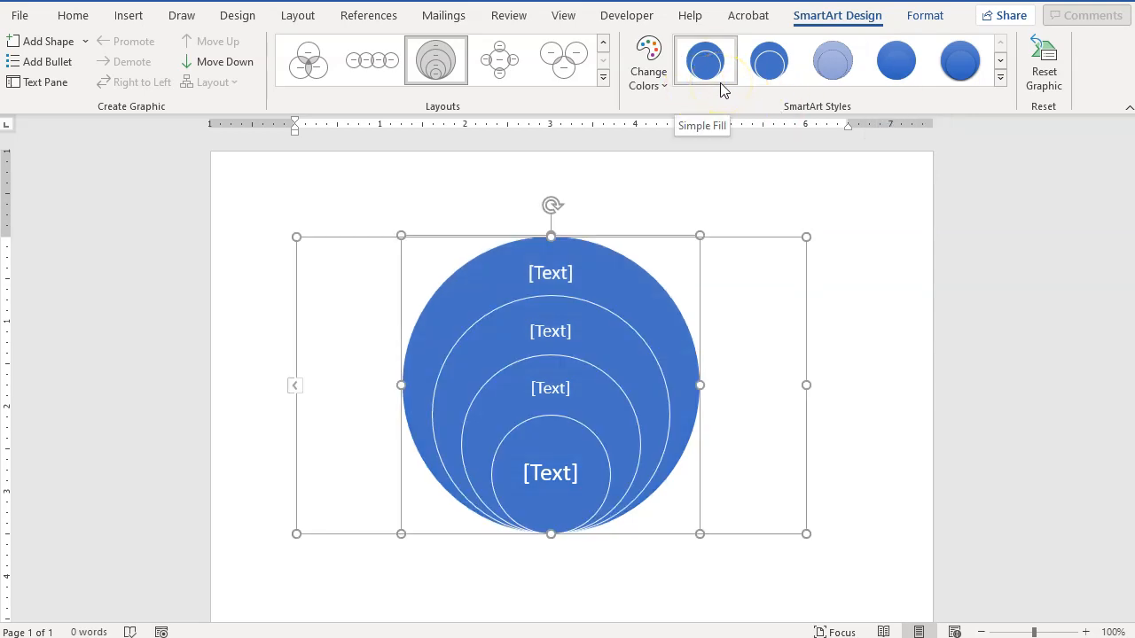
pyautogui.click(999, 78)
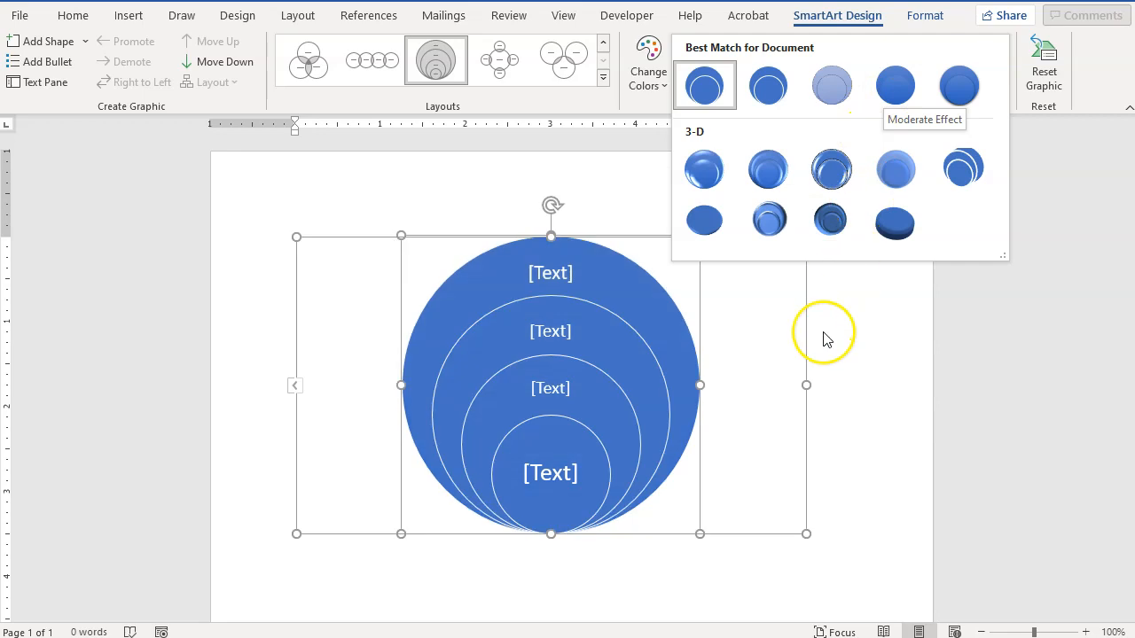
pyautogui.click(833, 383)
pyautogui.click(663, 85)
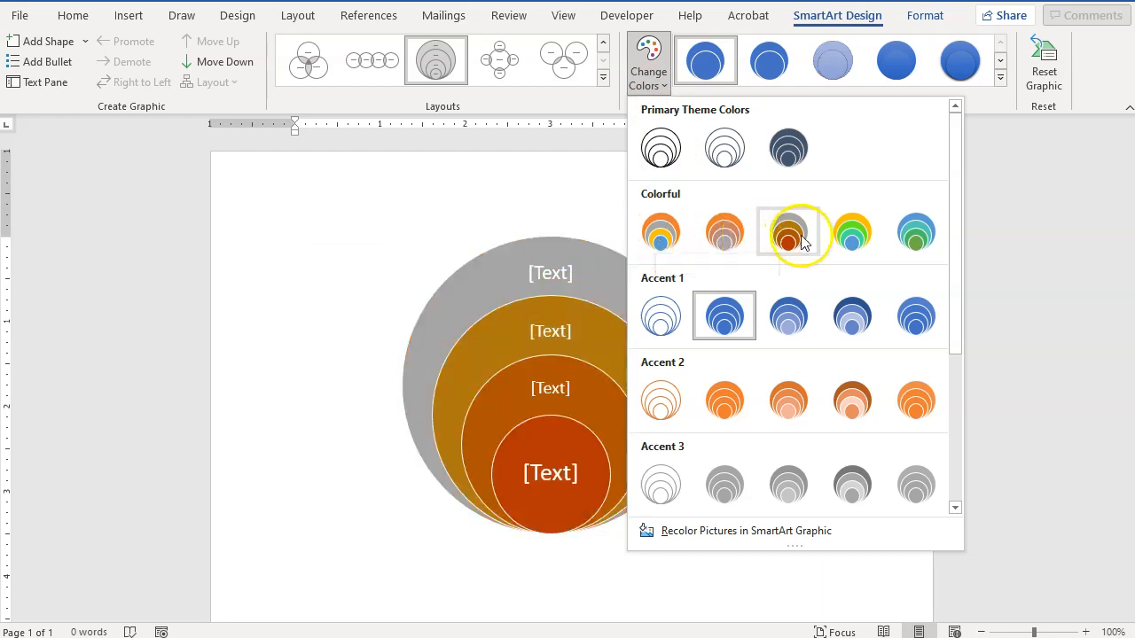
pyautogui.scroll(-3, 918, 424)
pyautogui.scroll(3, 907, 435)
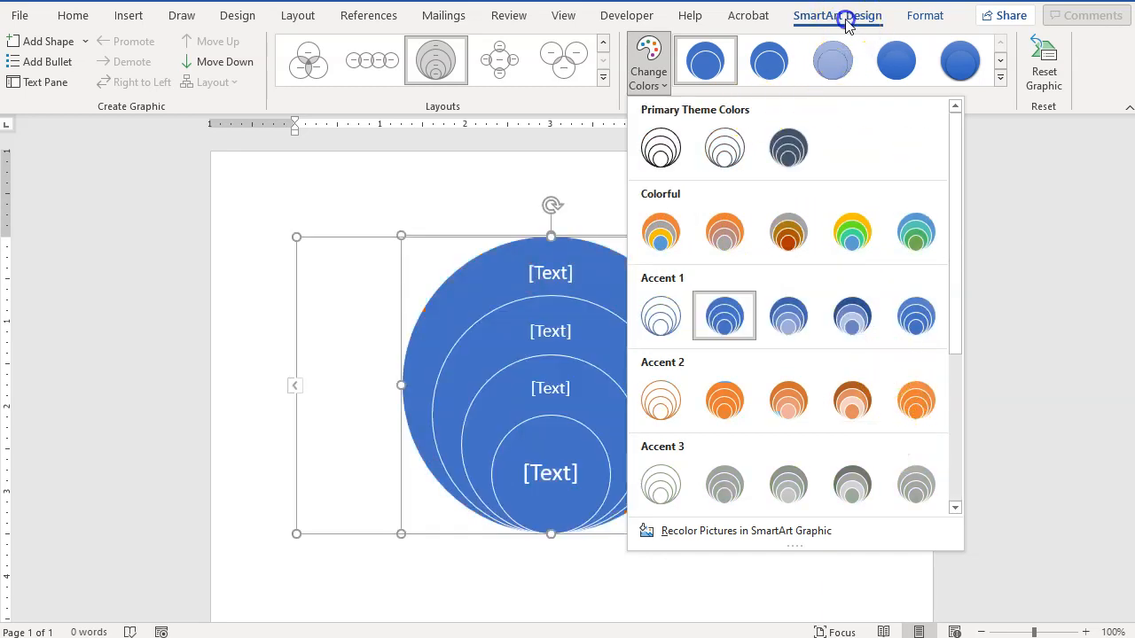
# - Fill the outermost circle with standard light green and the second circle with standard blue
pyautogui.click(912, 16)
pyautogui.click(925, 15)
pyautogui.click(598, 287)
pyautogui.click(577, 43)
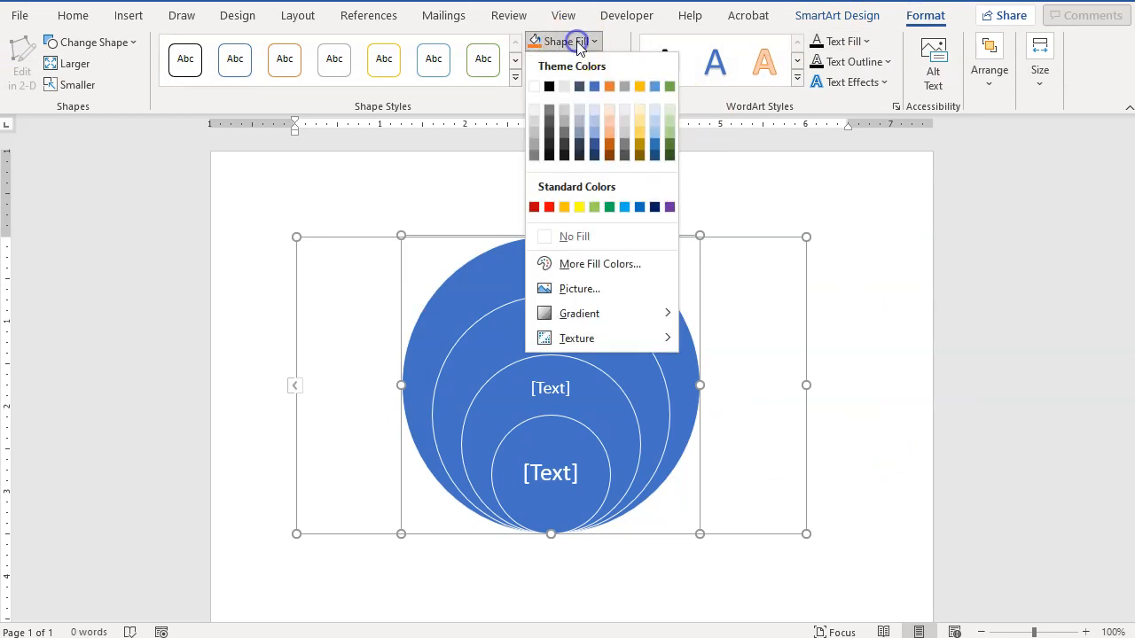
pyautogui.click(594, 207)
pyautogui.click(581, 330)
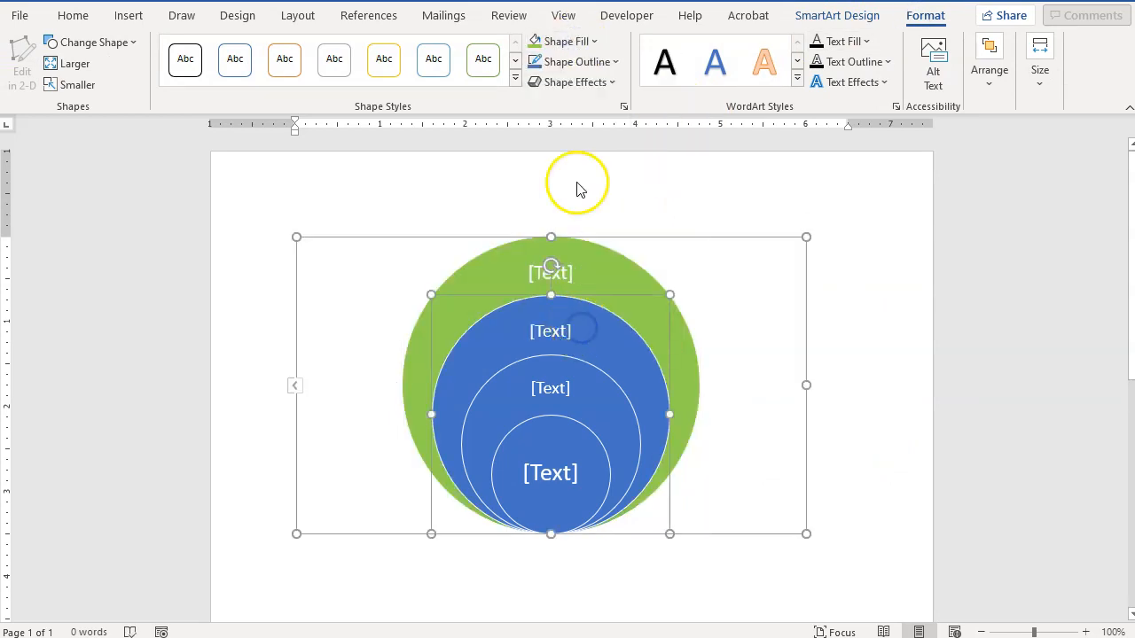
pyautogui.click(566, 41)
pyautogui.click(639, 207)
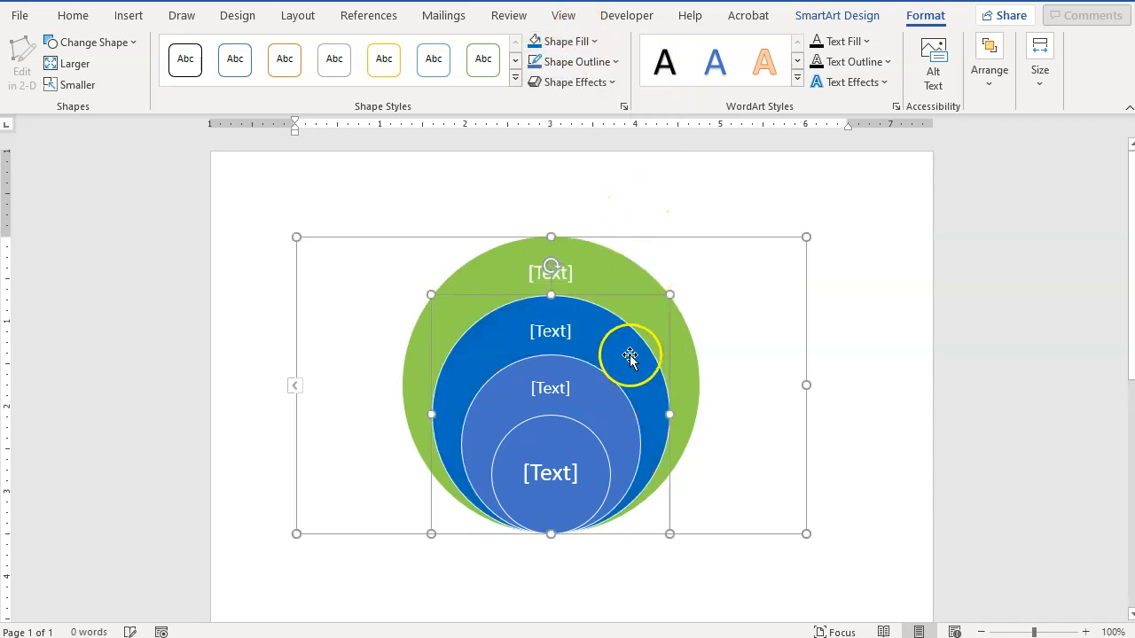
# - Fill the third circle with dark orange and the innermost circle with dark gold, then deselect the graphic
pyautogui.click(602, 393)
pyautogui.click(585, 43)
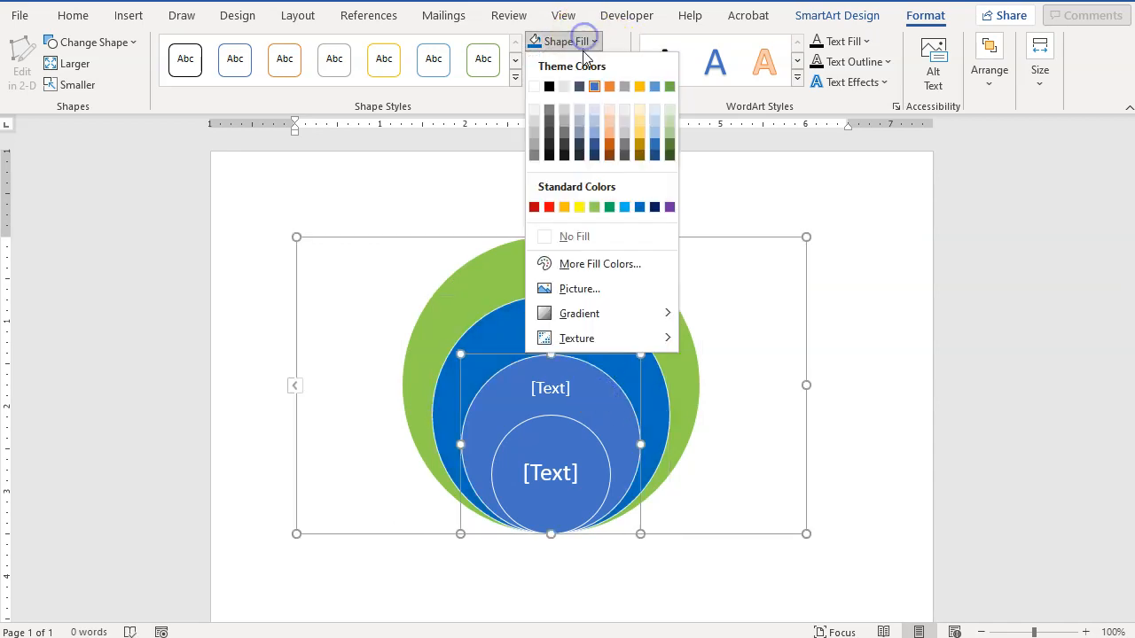
pyautogui.click(609, 148)
pyautogui.click(576, 443)
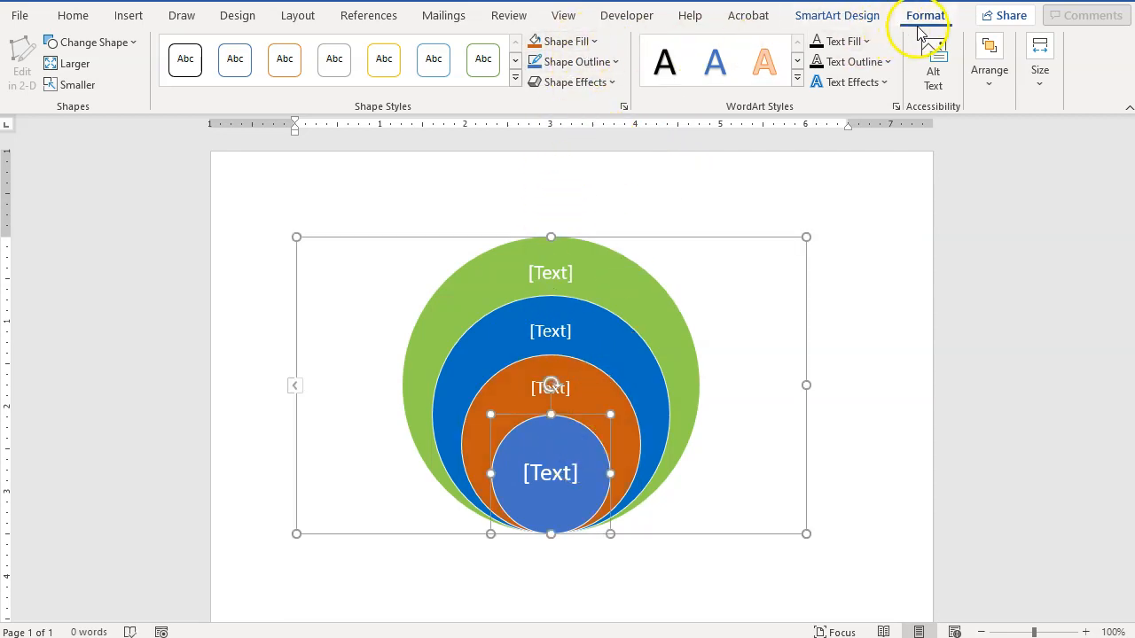
pyautogui.click(584, 41)
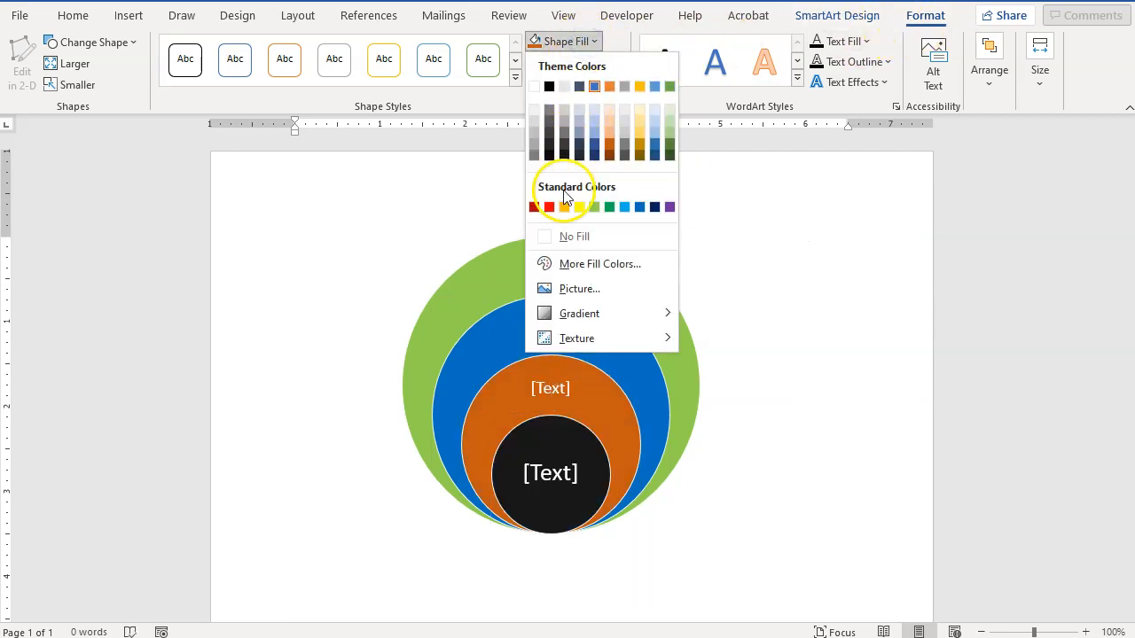
pyautogui.click(641, 140)
pyautogui.click(843, 471)
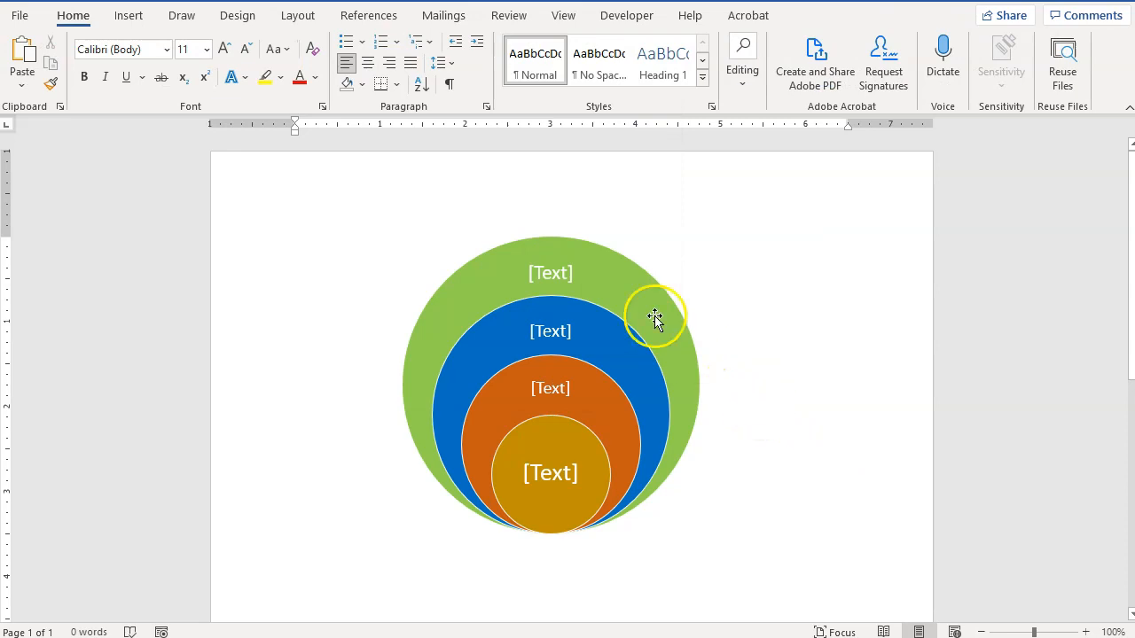
# - Label the outermost circle "Information" and the second and third circles "Info", leaving the innermost placeholder empty
pyautogui.click(535, 259)
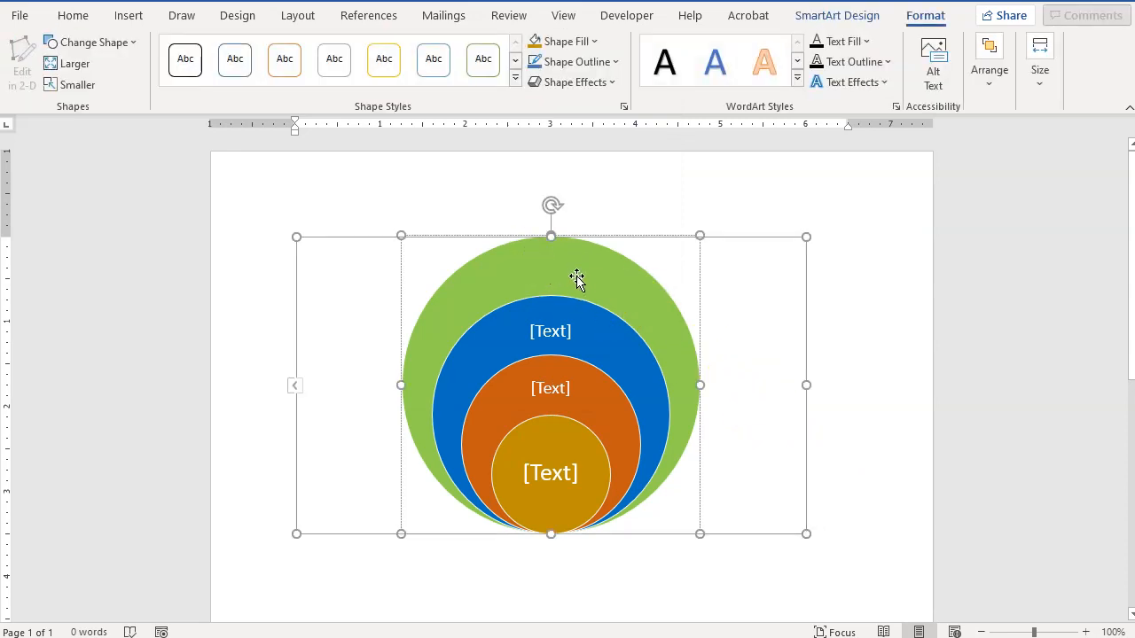
pyautogui.write('Information')
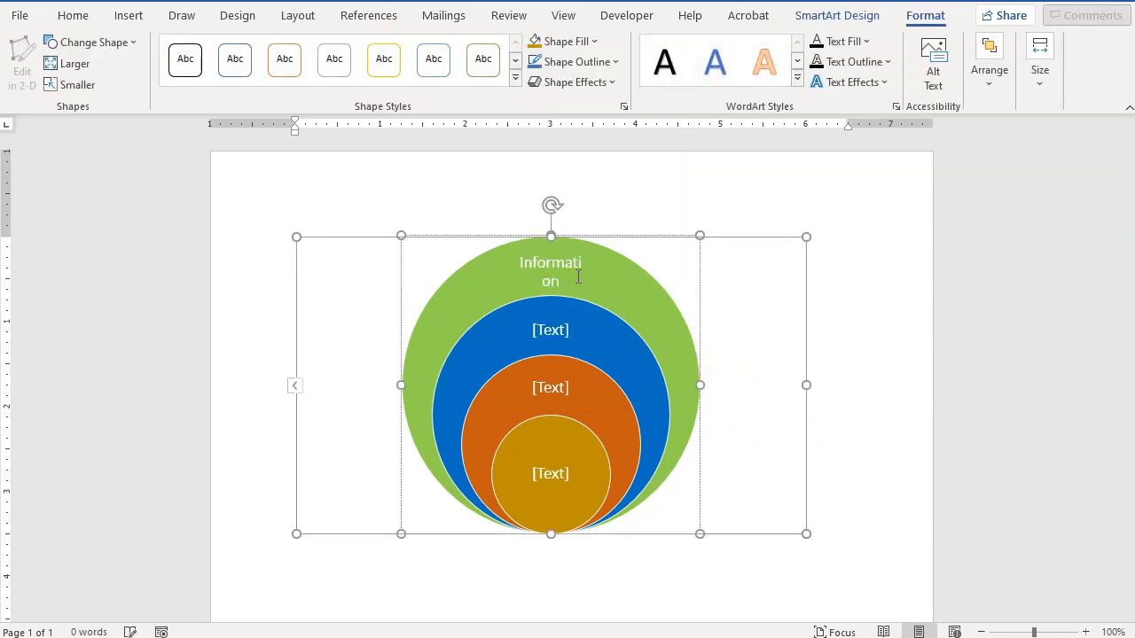
pyautogui.click(556, 344)
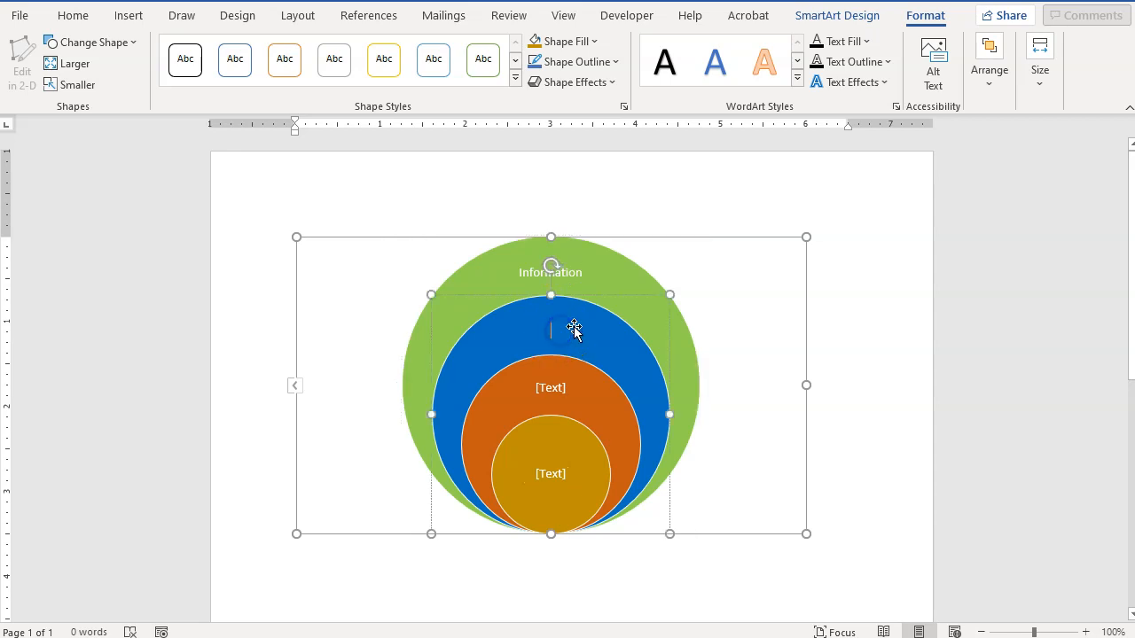
pyautogui.write('Info')
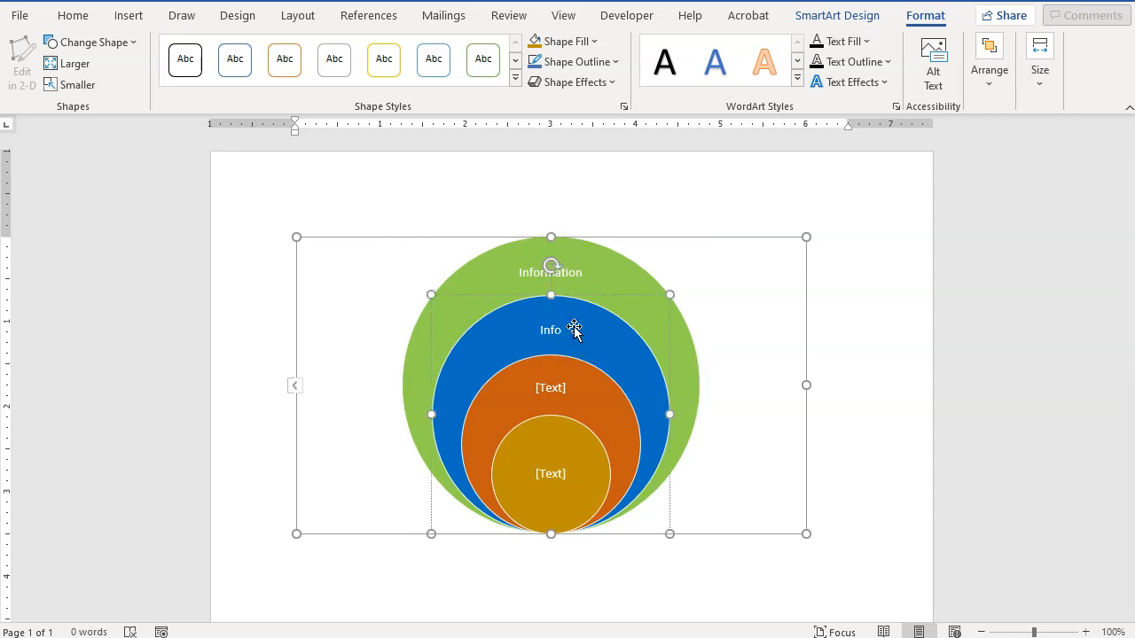
pyautogui.click(552, 388)
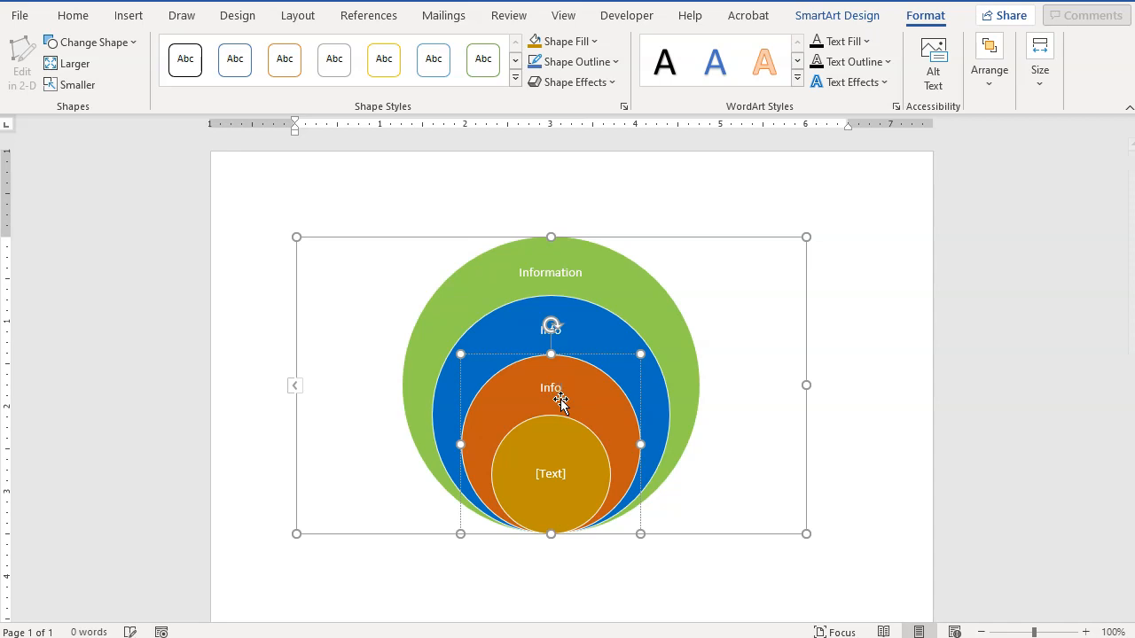
pyautogui.click(900, 434)
pyautogui.click(814, 216)
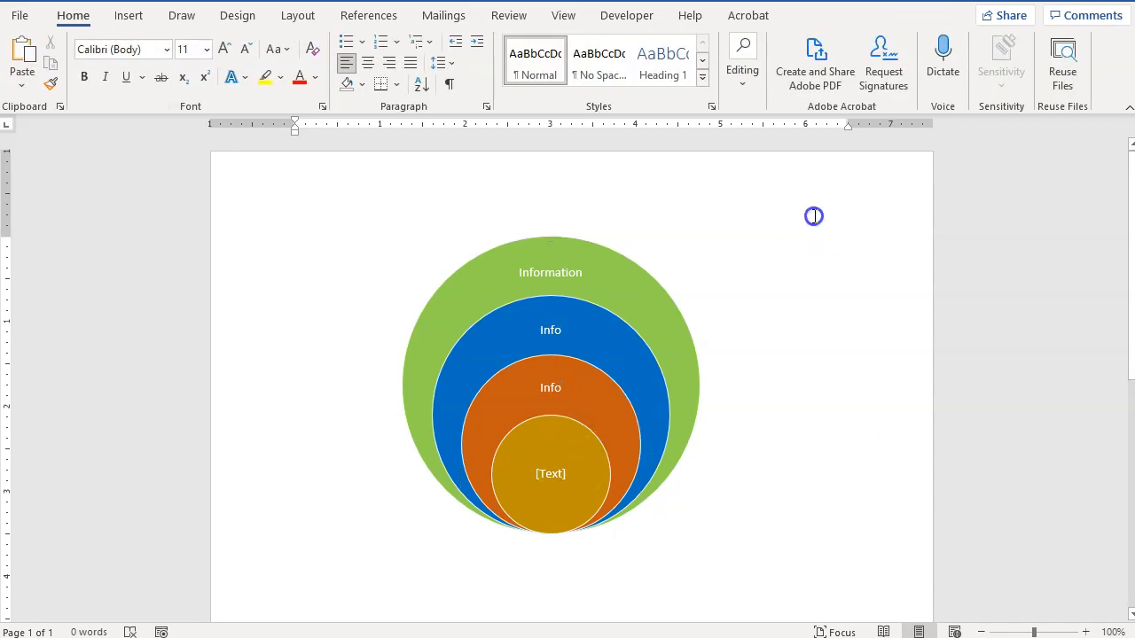
# - Resize the SmartArt graphic to about 6.8 inches wide and 4.6 inches tall
pyautogui.click(705, 251)
pyautogui.moveTo(809, 237); pyautogui.dragTo(871, 353)
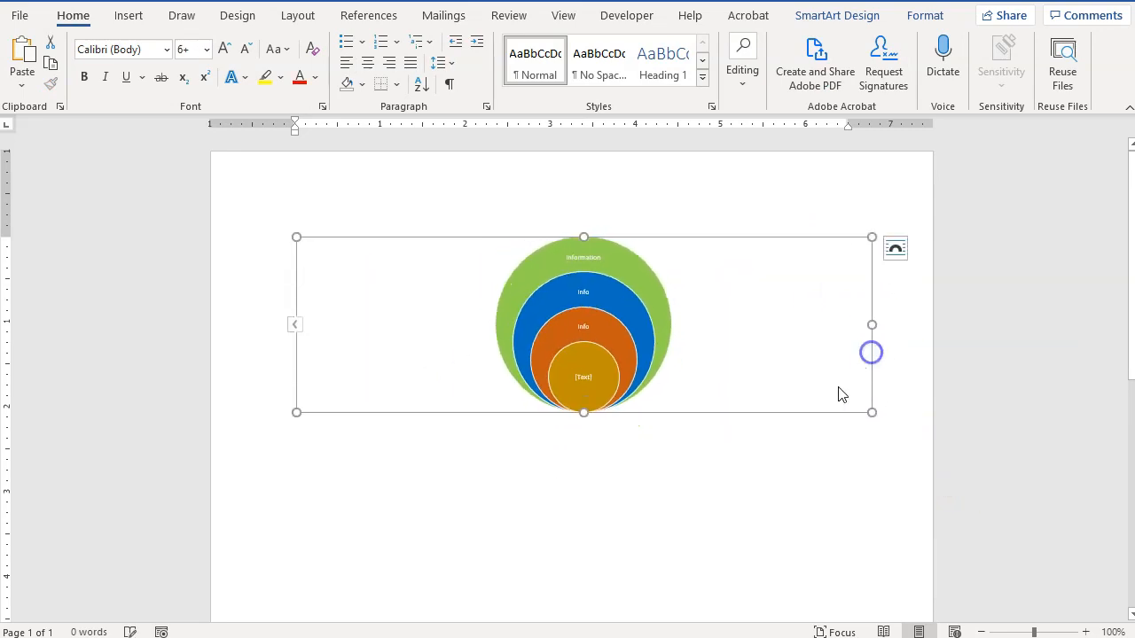
pyautogui.moveTo(584, 413); pyautogui.dragTo(571, 631)
pyautogui.scroll(-1, 907, 477)
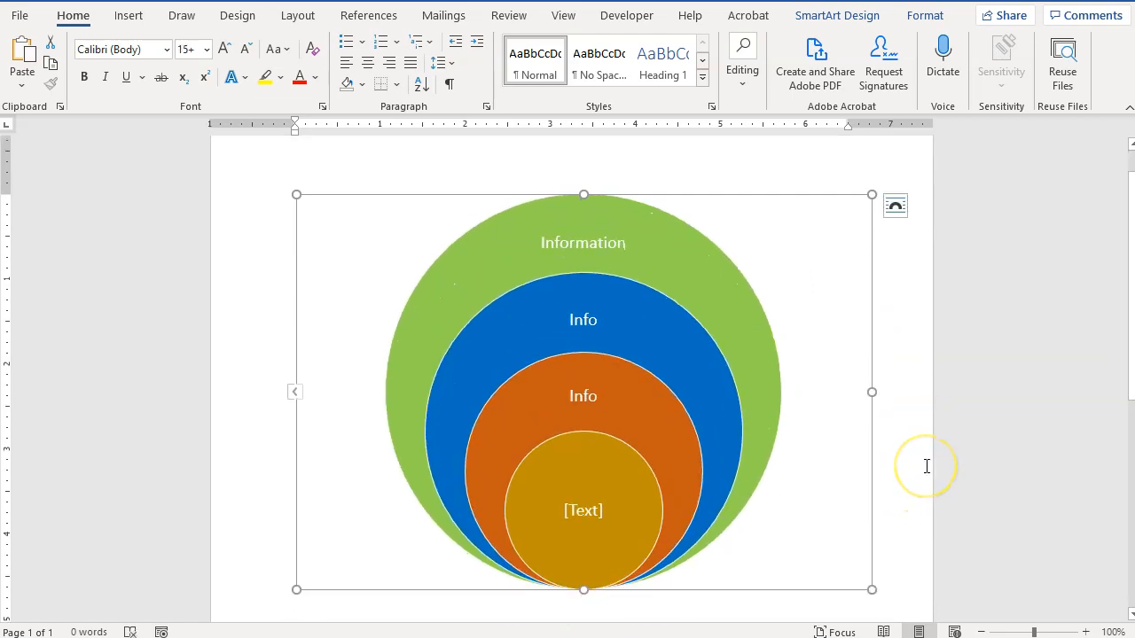